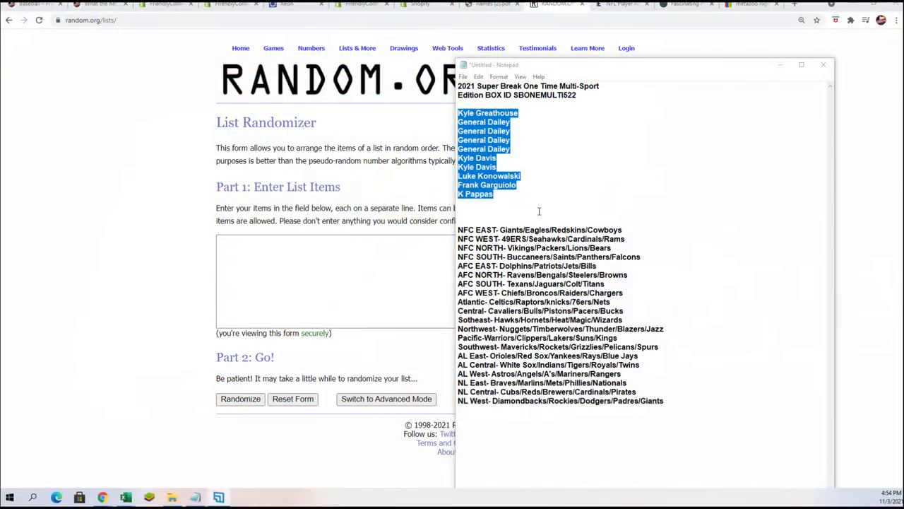
Step: Duplicate the 10 owner names in Notepad by pasting a copy below the last name
left_click(522, 205)
mouse_move(503, 197)
left_mouse_down()
mouse_move(469, 120)
mouse_move(453, 114)
left_mouse_up()
right_click(473, 138)
left_click(496, 171)
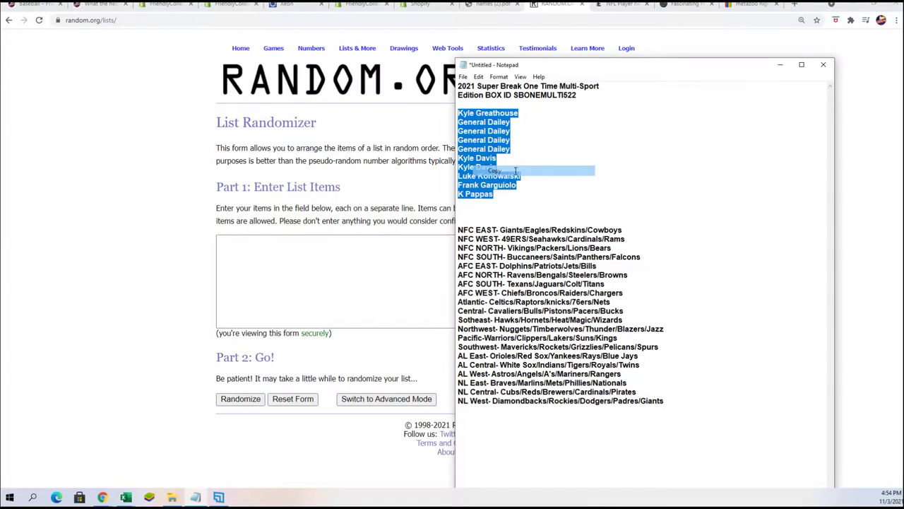
left_click(518, 192)
key("ctrl+v")
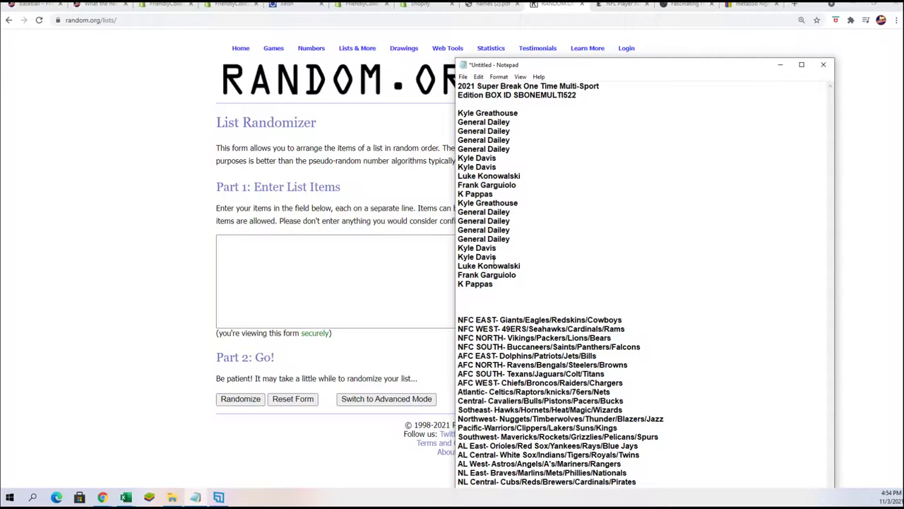
Step: Copy all 20 owner names from Notepad
mouse_move(496, 283)
left_mouse_down()
mouse_move(467, 116)
mouse_move(453, 113)
left_mouse_up()
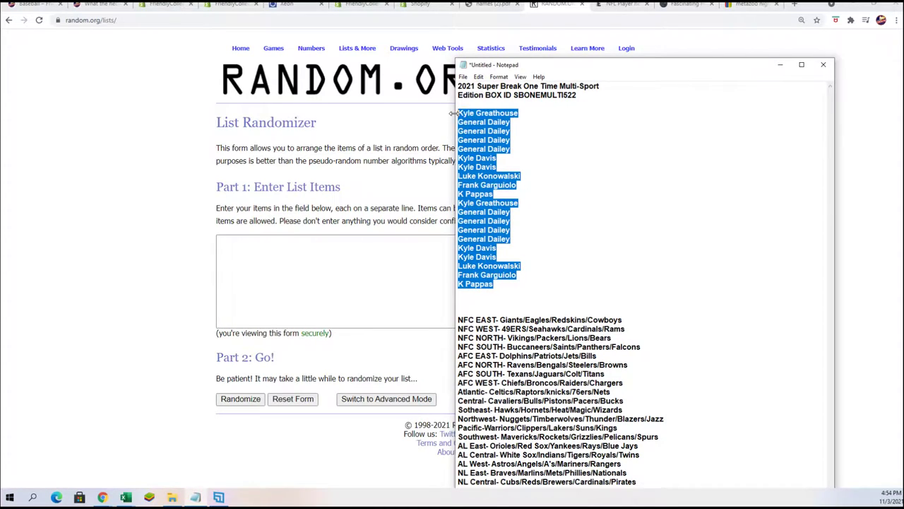
right_click(488, 130)
left_click(496, 159)
Step: Paste the 20 owner names into the List Randomizer's list box
left_click_drag(635, 60, 635, 1)
left_click(306, 266)
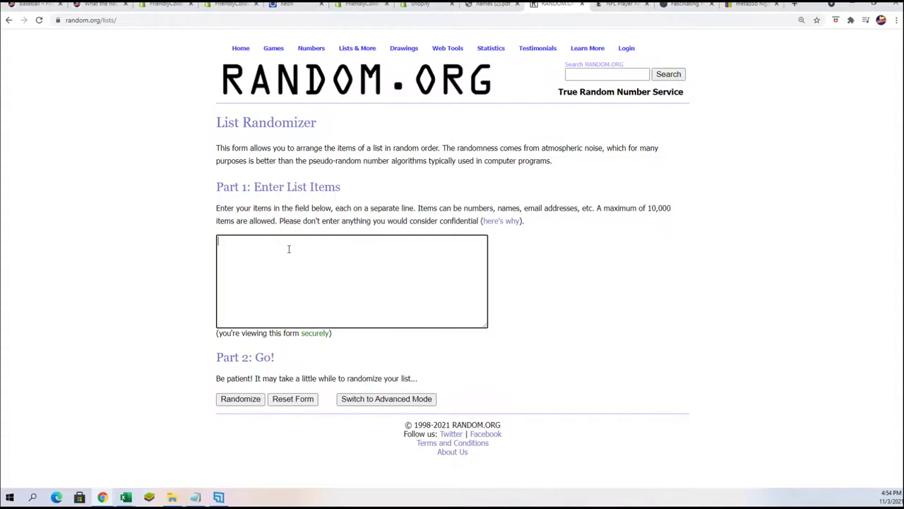
right_click(288, 251)
left_click(312, 324)
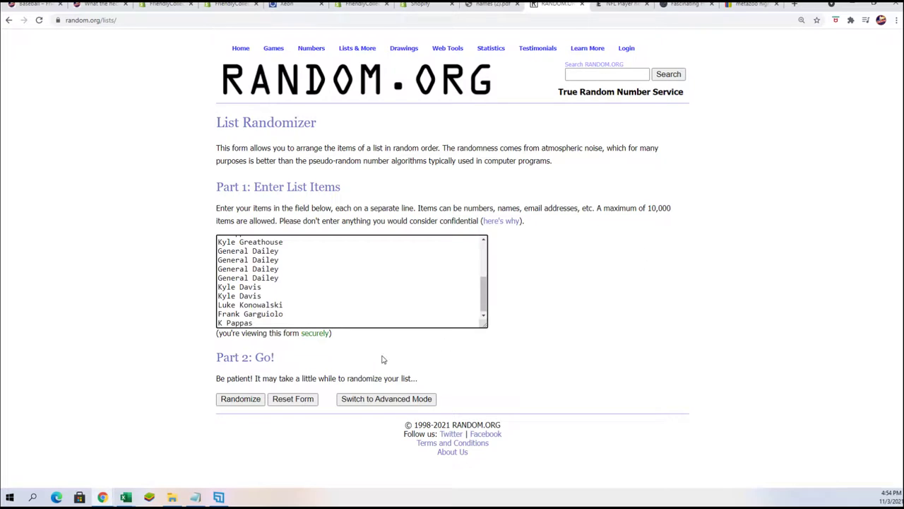
Step: Randomize the owner list seven times and copy the final shuffled order
left_click(242, 400)
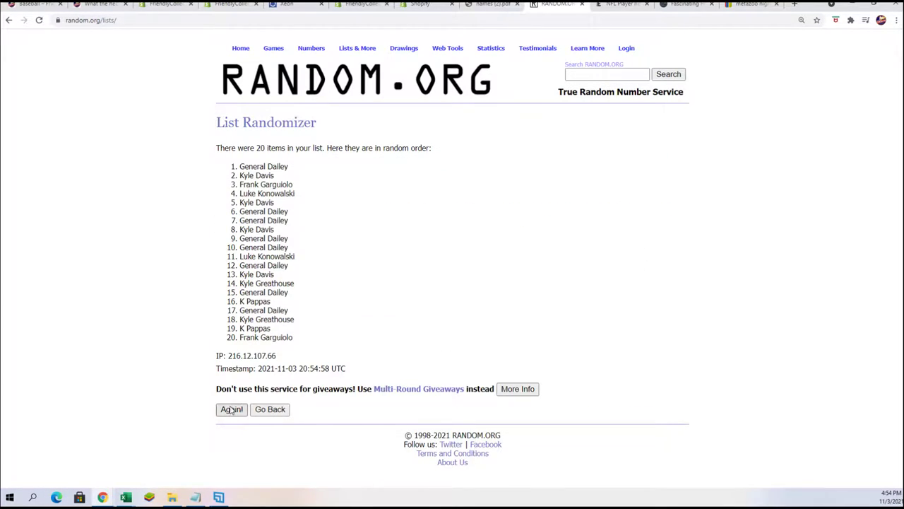
left_click(232, 410)
left_click(229, 430)
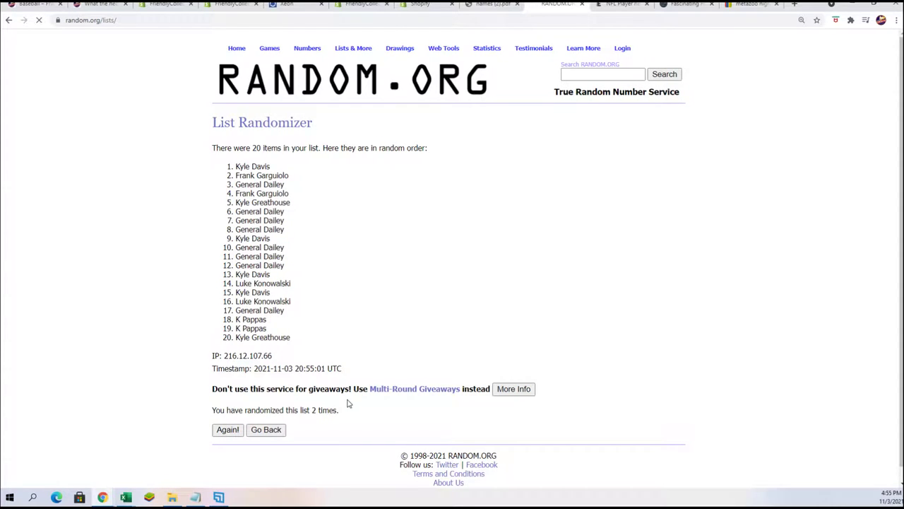
key("ctrl+plus")
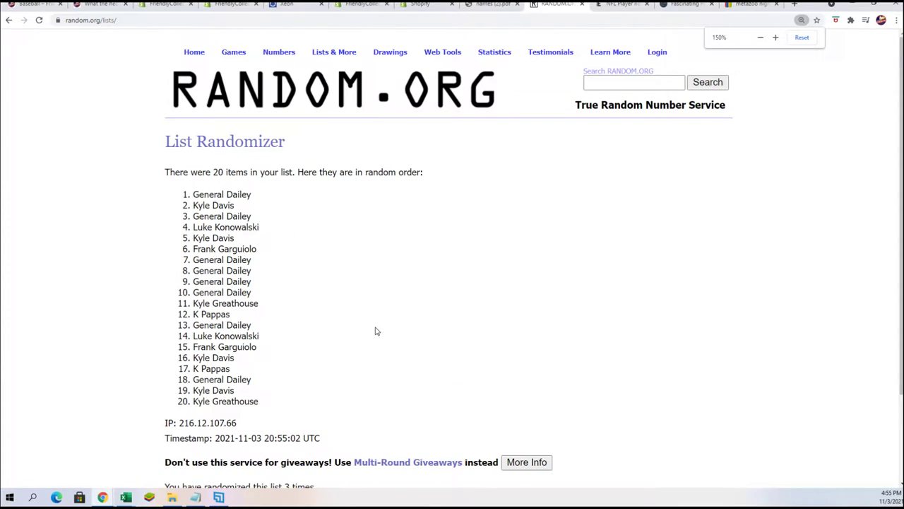
scroll(374, 325, "down", 2)
left_click(183, 417)
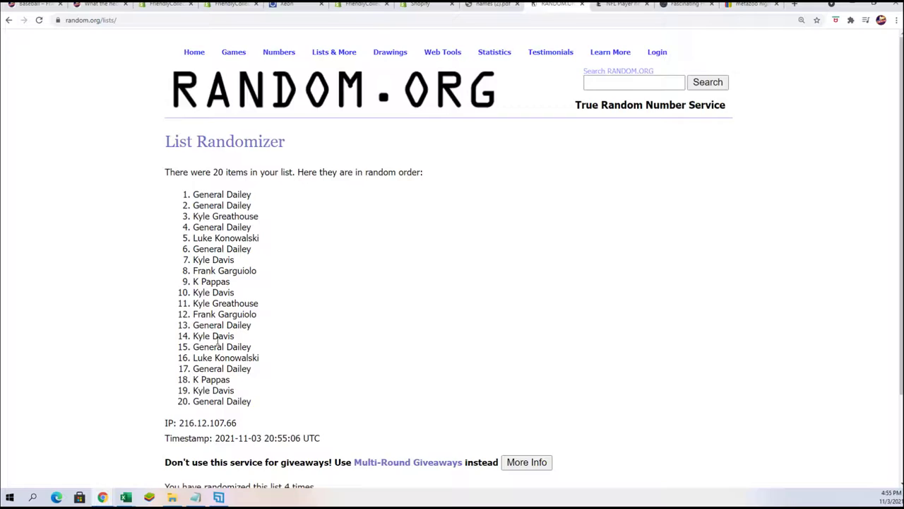
left_click(183, 401)
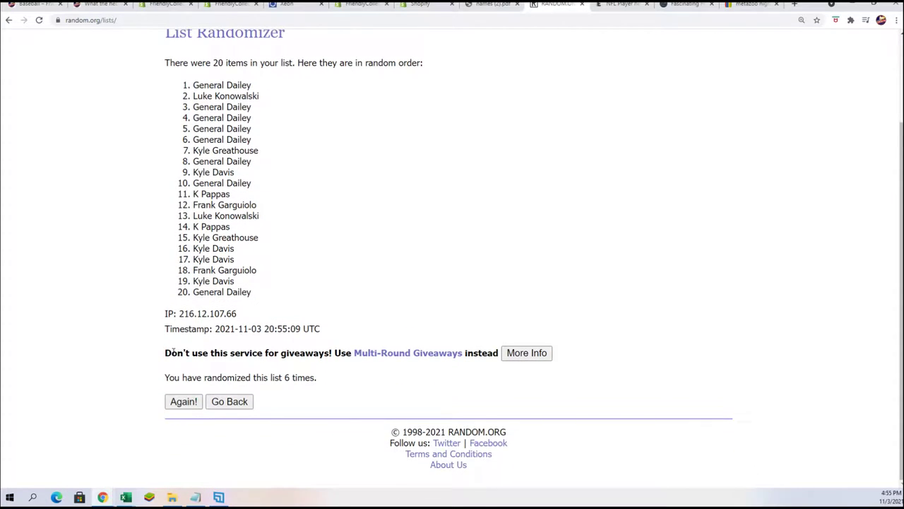
left_click(178, 401)
left_click_drag(192, 145, 275, 357)
right_click(215, 302)
left_click(220, 302)
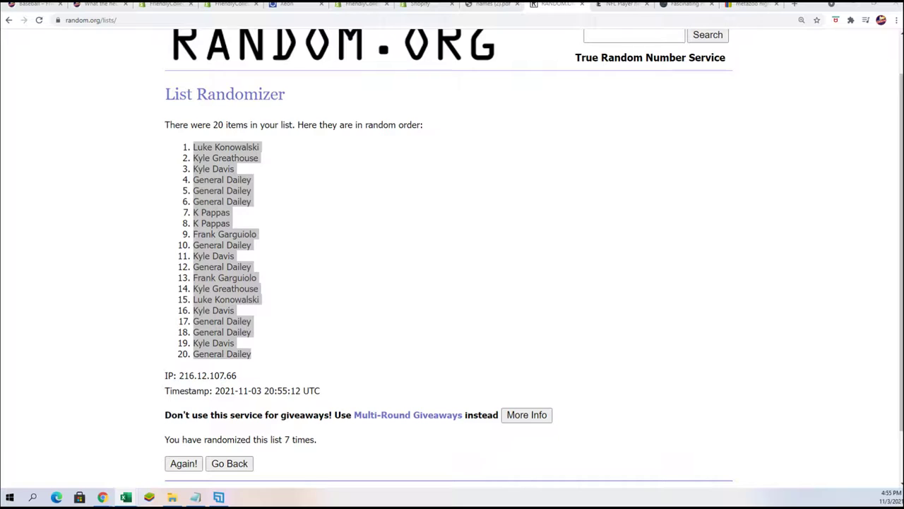
Step: Paste the shuffled names into A2 of the DIVISIONS sheet as plain text
mouse_move(903, 205)
left_mouse_down()
mouse_move(903, 217)
mouse_move(555, 54)
left_mouse_up()
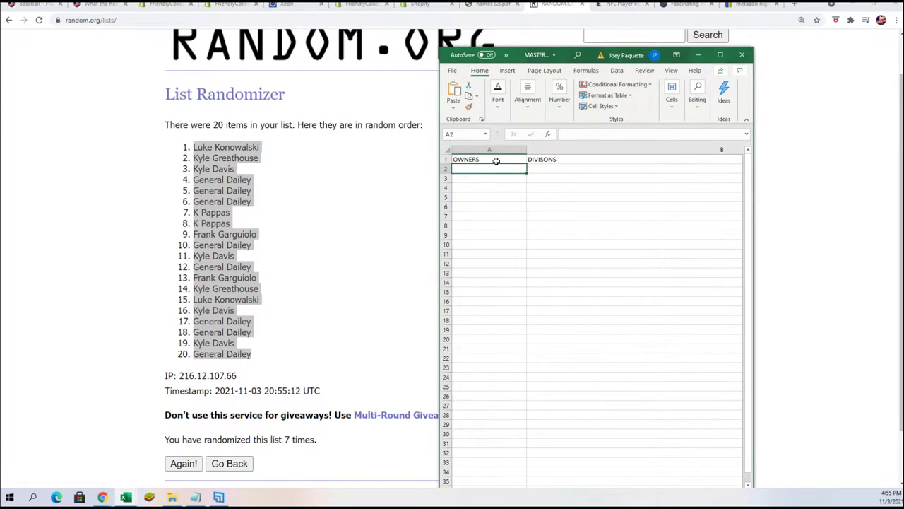
right_click(461, 168)
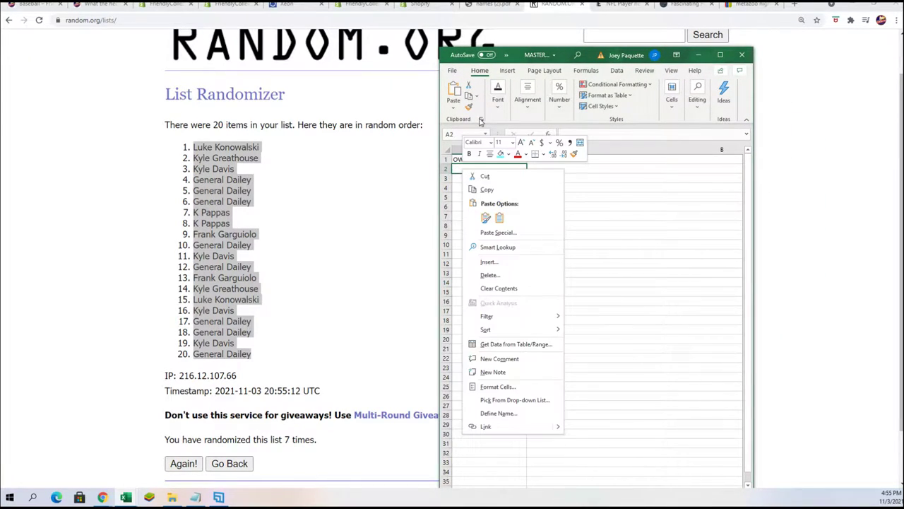
left_click(485, 232)
left_click(400, 187)
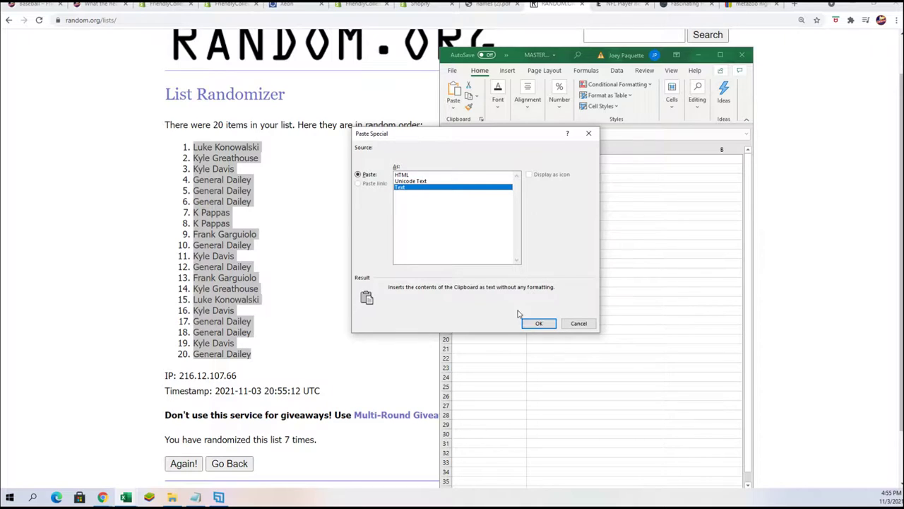
left_click(536, 322)
Step: Enlarge the Excel window, zoom in twice, narrow column A and select B2
left_click_drag(563, 47, 563, 2)
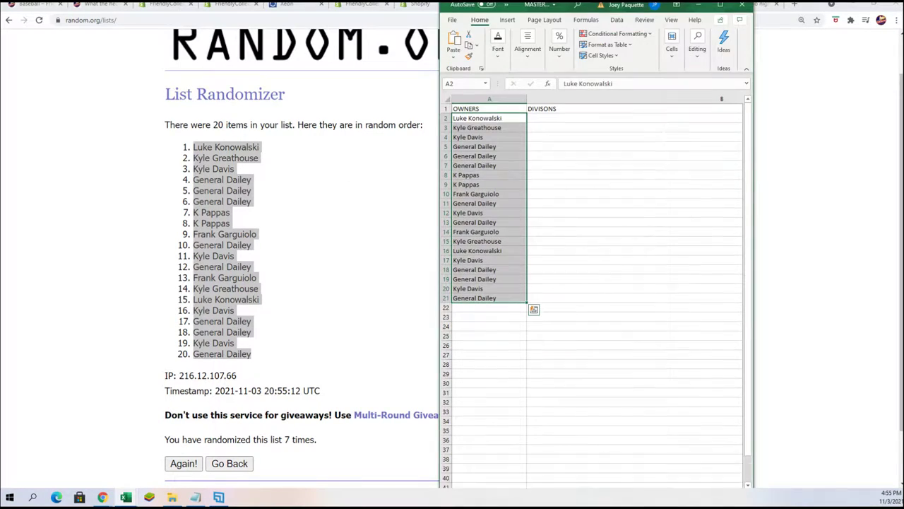
left_click(723, 482)
left_click(723, 482)
left_click(723, 481)
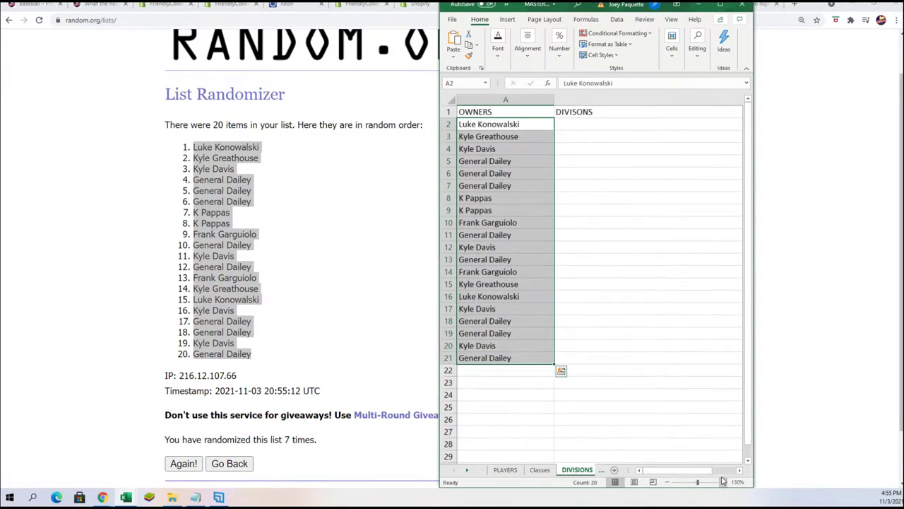
left_click(551, 99)
left_click_drag(552, 99, 526, 99)
left_click(555, 128)
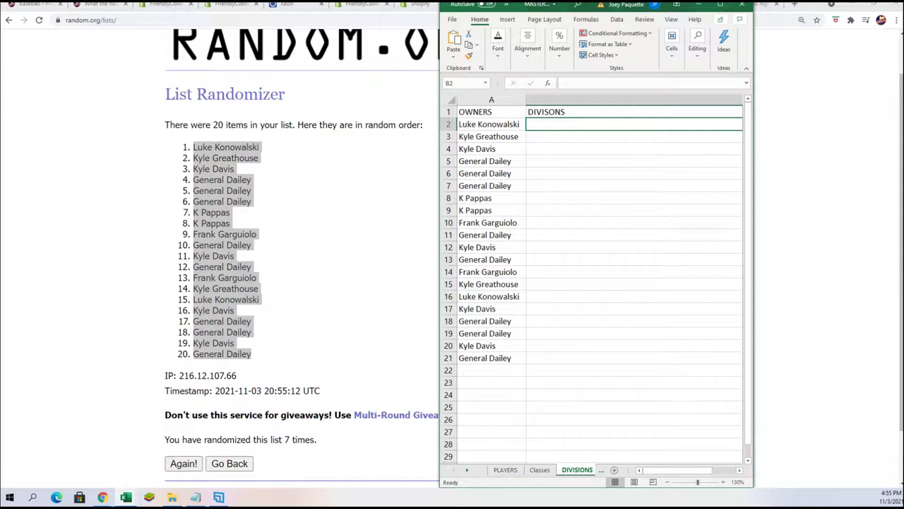
Step: Copy the twenty division lines from the notes in Notepad
left_click(702, 5)
scroll(464, 259, "up", 1)
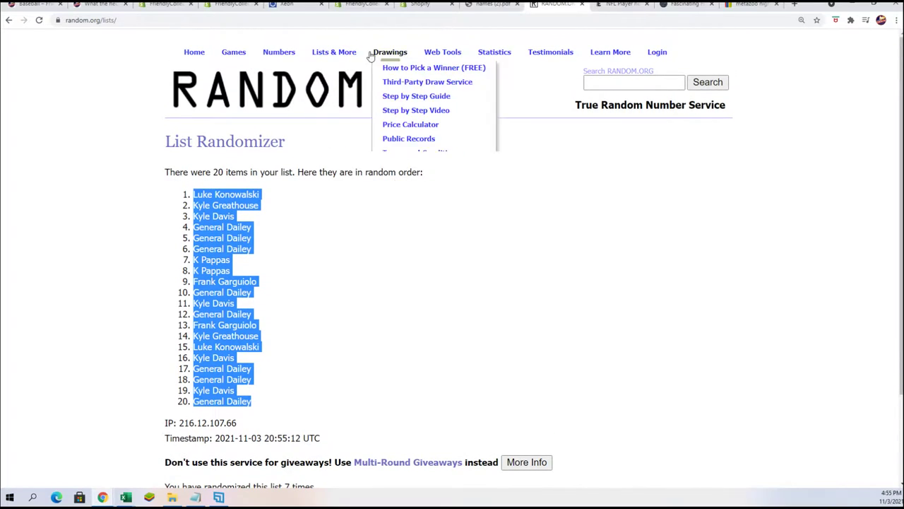
mouse_move(334, 53)
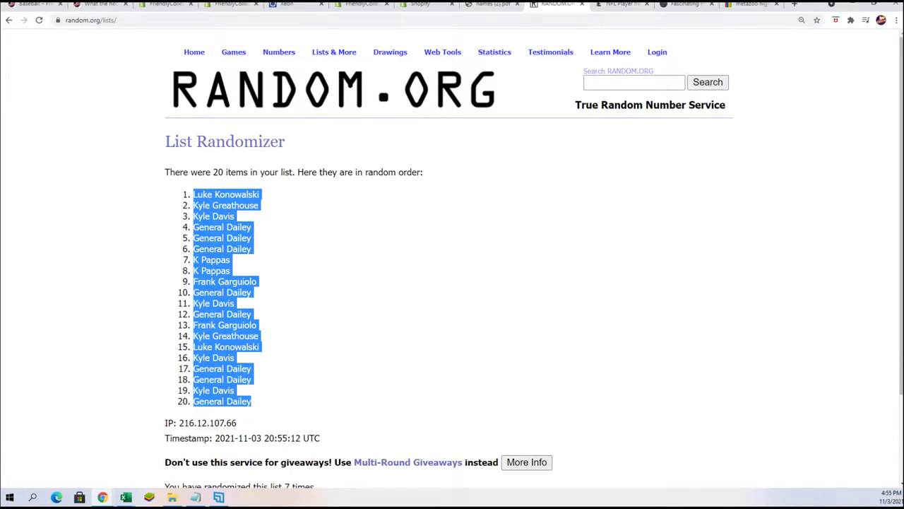
key("alt+Tab")
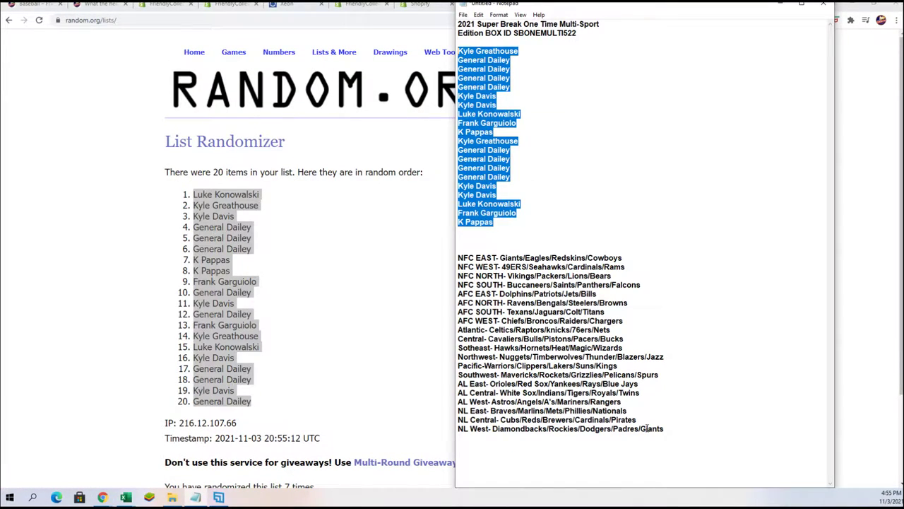
mouse_move(662, 431)
left_mouse_down()
mouse_move(642, 373)
mouse_move(526, 263)
mouse_move(459, 259)
left_mouse_up()
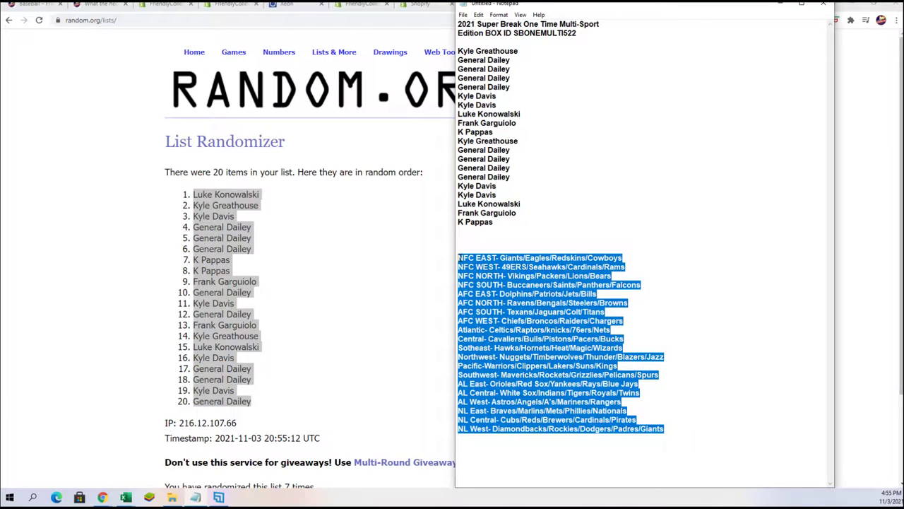
right_click(475, 260)
left_click(496, 289)
Step: Paste the division lines into a fresh List Randomizer form
key("alt+Tab")
mouse_move(334, 53)
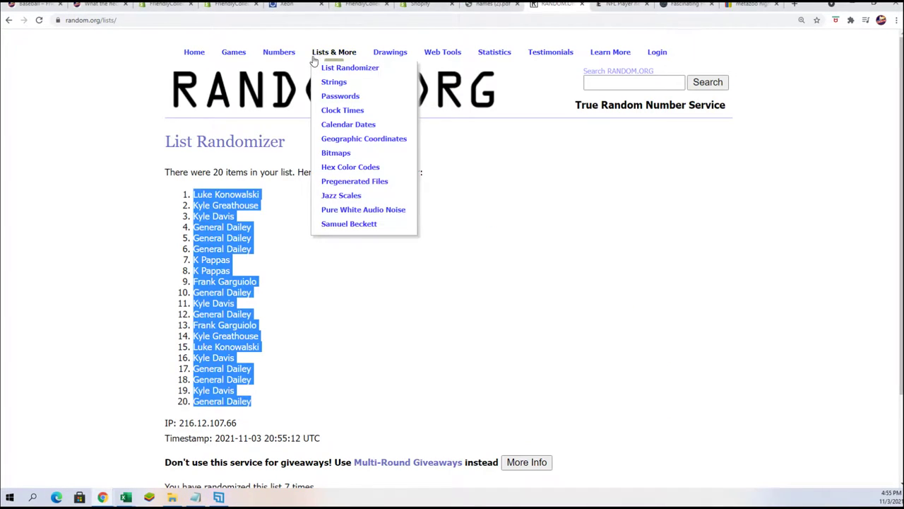
left_click(337, 68)
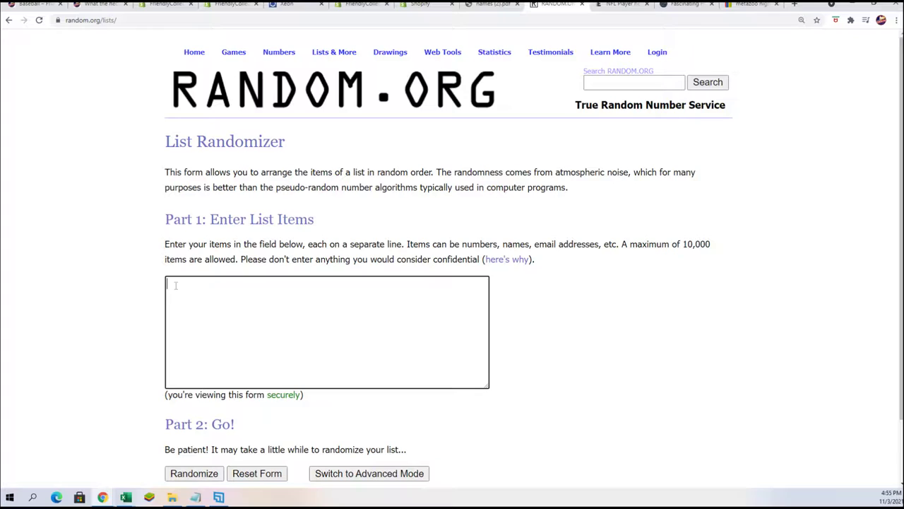
right_click(175, 285)
left_click(199, 357)
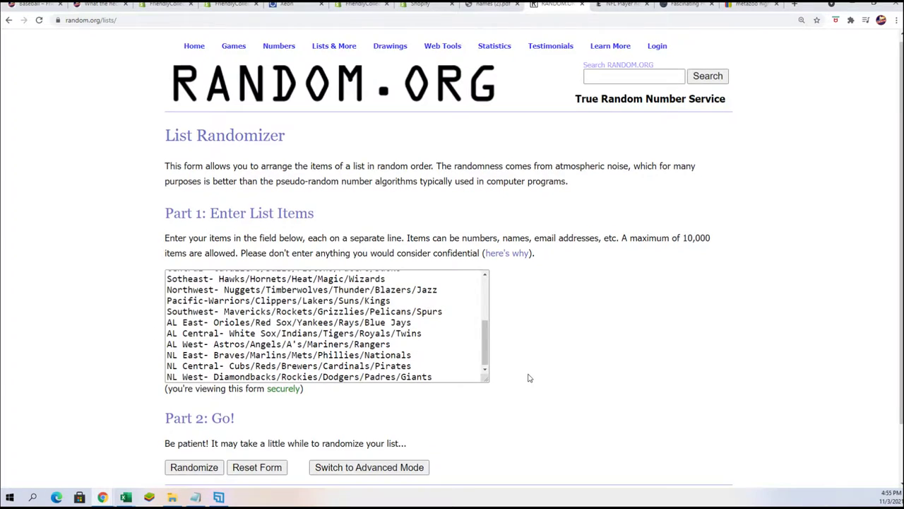
Step: Randomize the divisions seven times and select all 20 shuffled entries
scroll(194, 423, "down", 1)
left_click(194, 405)
scroll(176, 381, "down", 1)
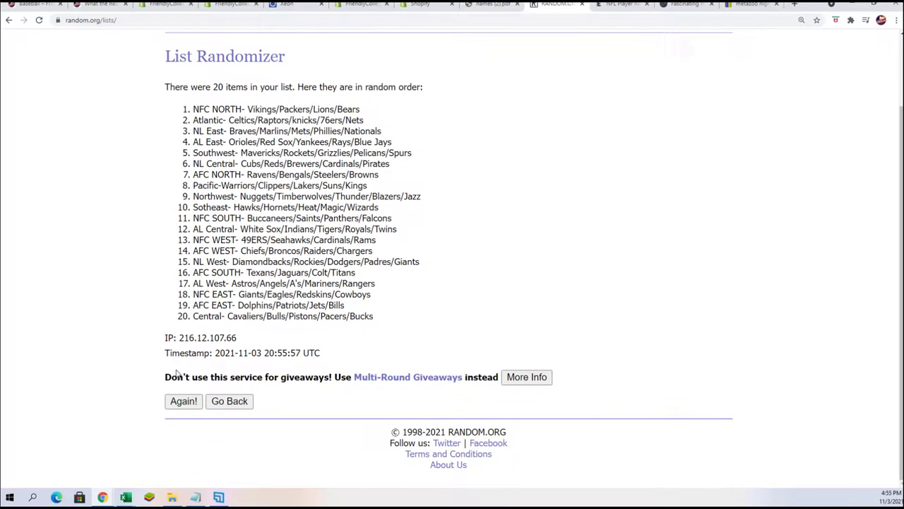
left_click(175, 402)
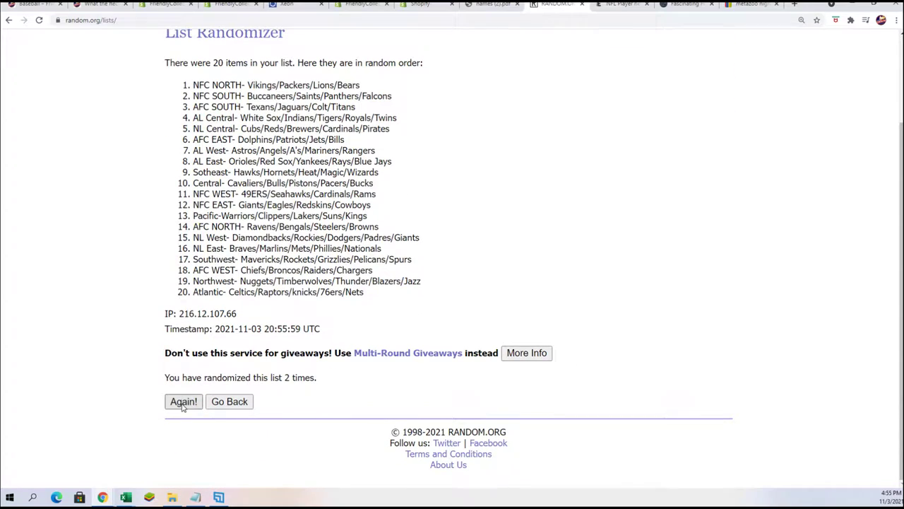
key("Return")
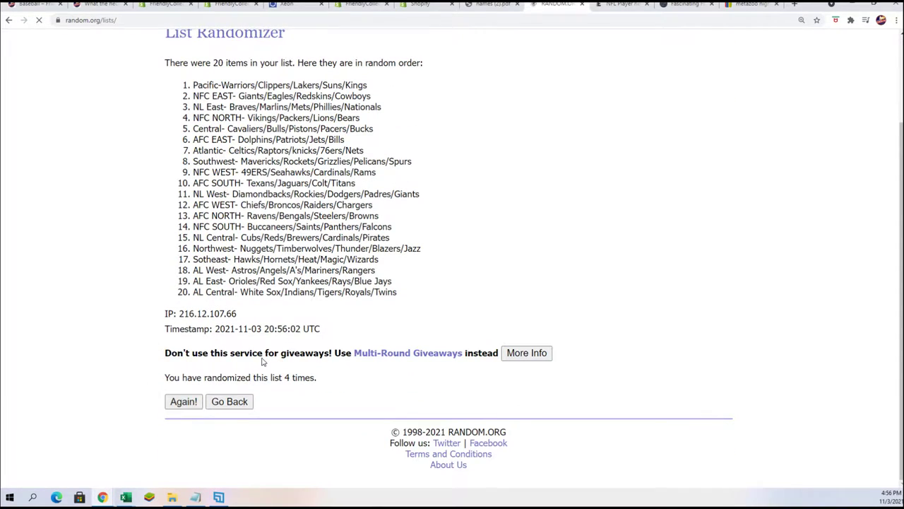
left_click(170, 399)
left_click(176, 401)
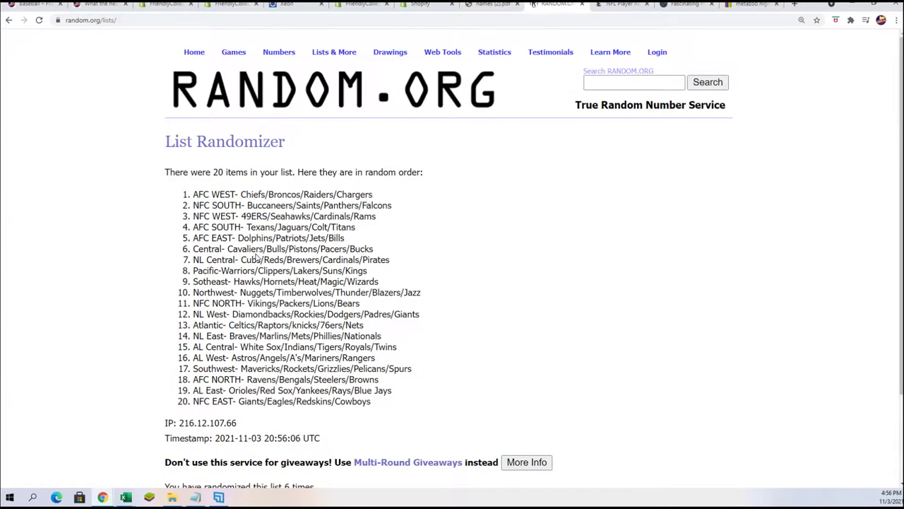
left_click(186, 404)
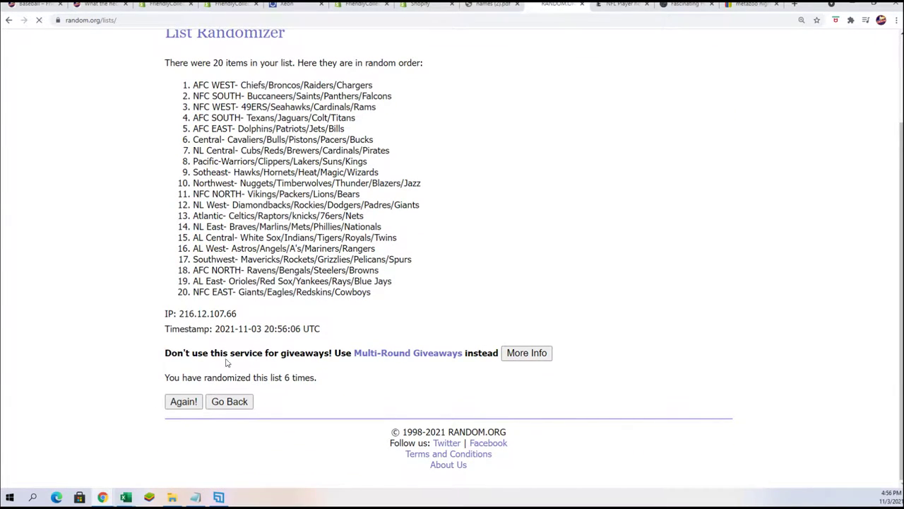
mouse_move(191, 103)
left_mouse_down()
mouse_move(205, 200)
mouse_move(369, 289)
mouse_move(384, 310)
left_mouse_up()
Step: Copy the shuffled division list from the randomizer page
right_click(321, 274)
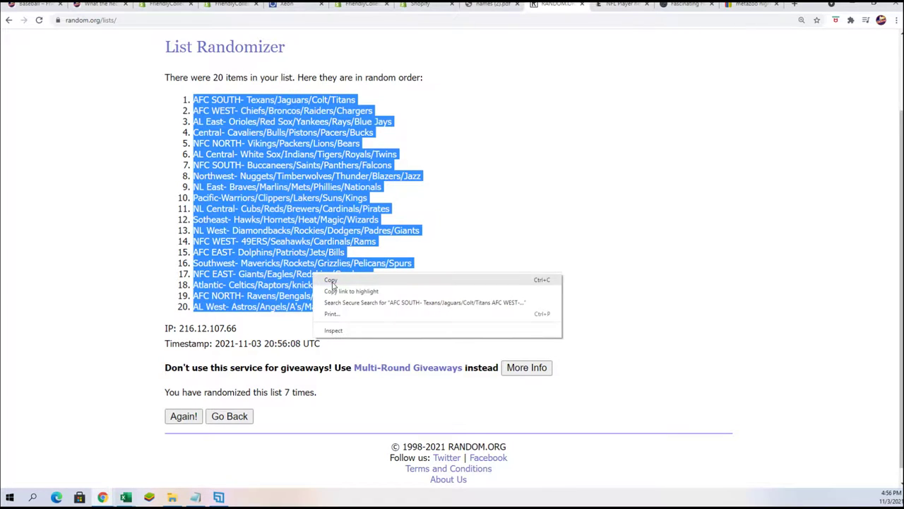
left_click(332, 281)
scroll(373, 361, "down", 1)
scroll(299, 409, "up", 2)
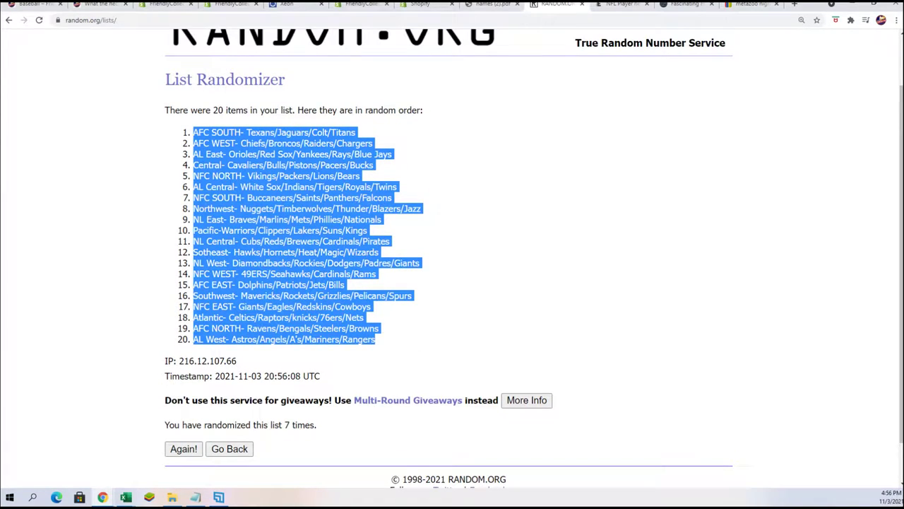
Step: Paste the divisions into B2 as plain text and maximize the Excel window
key("alt+Tab")
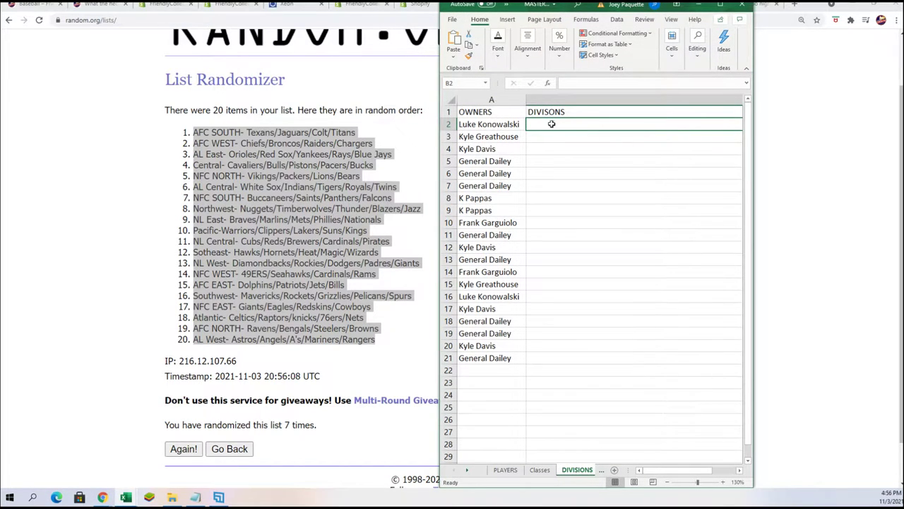
right_click(542, 123)
left_click(565, 182)
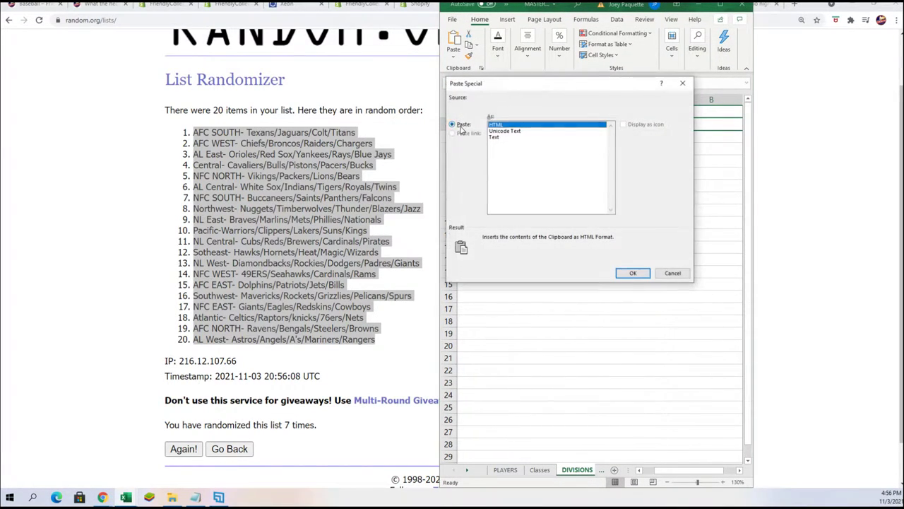
left_click(495, 138)
left_click(633, 272)
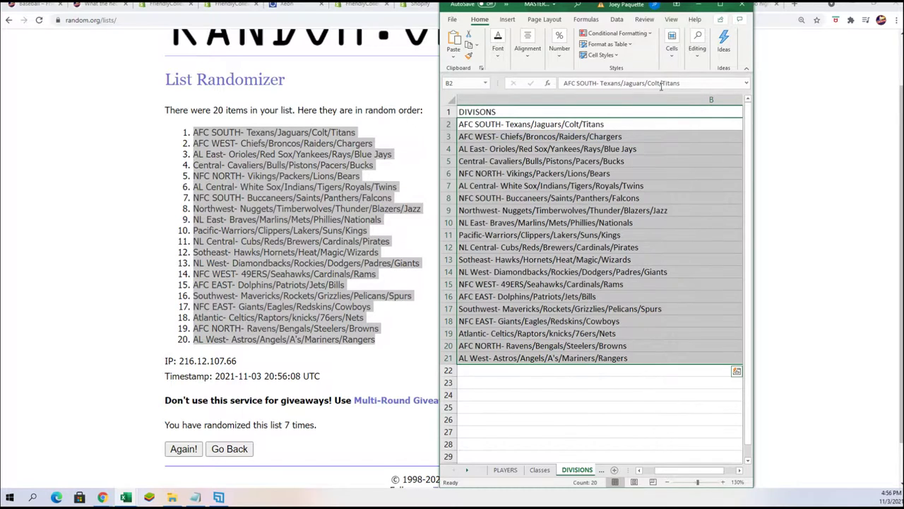
left_click(491, 209)
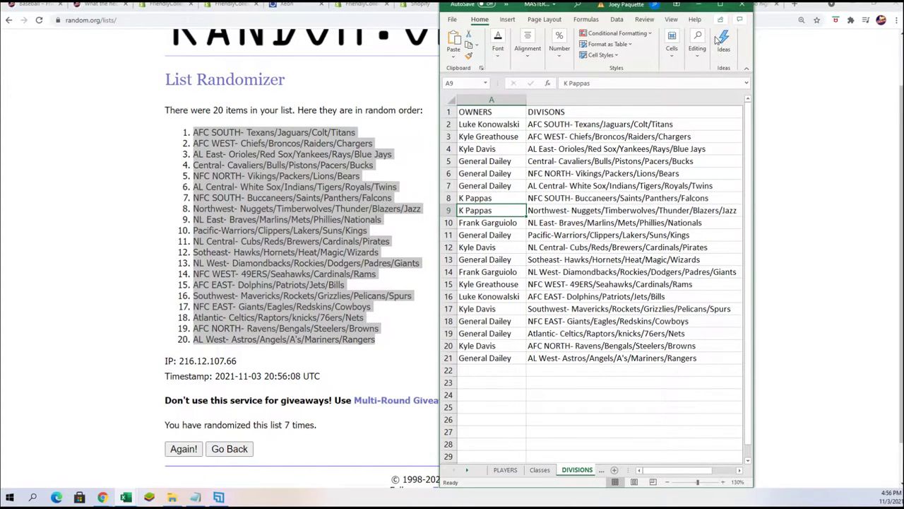
left_click(719, 5)
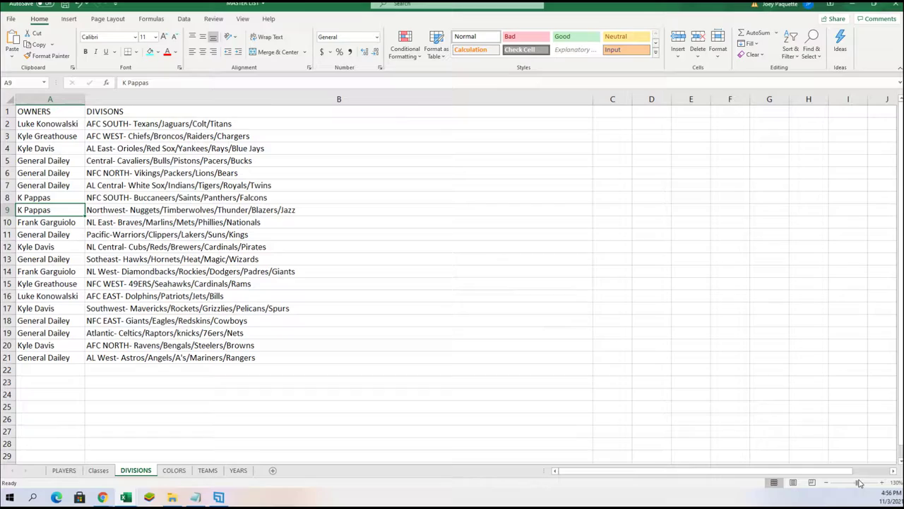
Step: Zoom the sheet to about 190% and place Excel beside the web list
left_click_drag(861, 485, 860, 485)
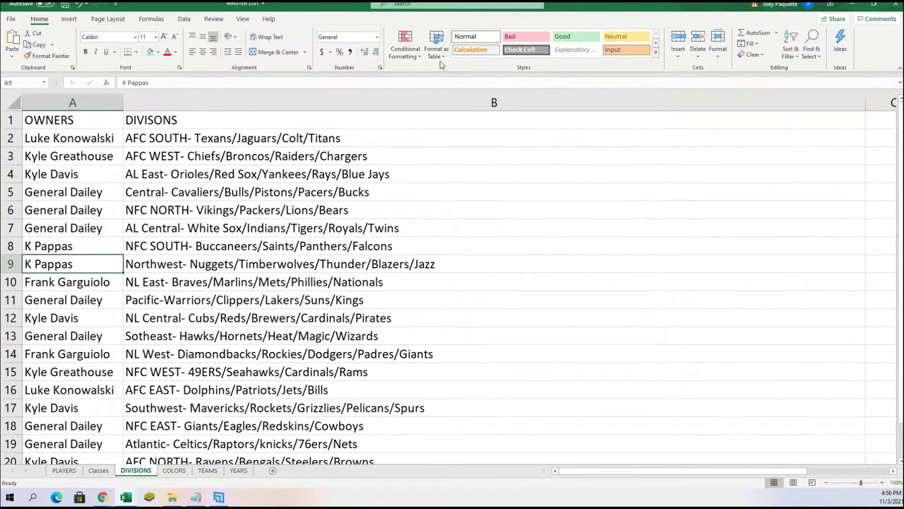
mouse_move(321, 10)
left_mouse_down()
mouse_move(169, 9)
mouse_move(613, 8)
left_mouse_up()
left_click_drag(903, 179, 775, 180)
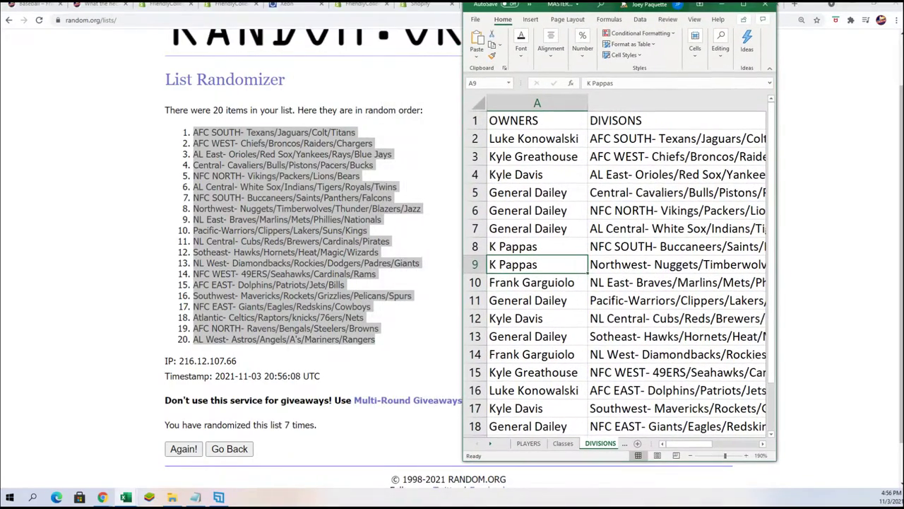
left_click_drag(777, 231, 895, 229)
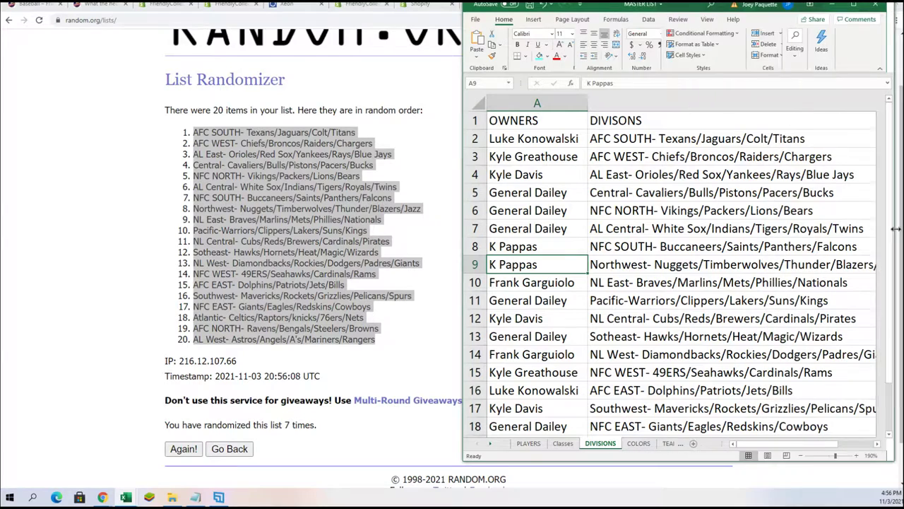
Step: Compare the divisions in B2 through B7 against the shuffled web list
left_click(616, 144)
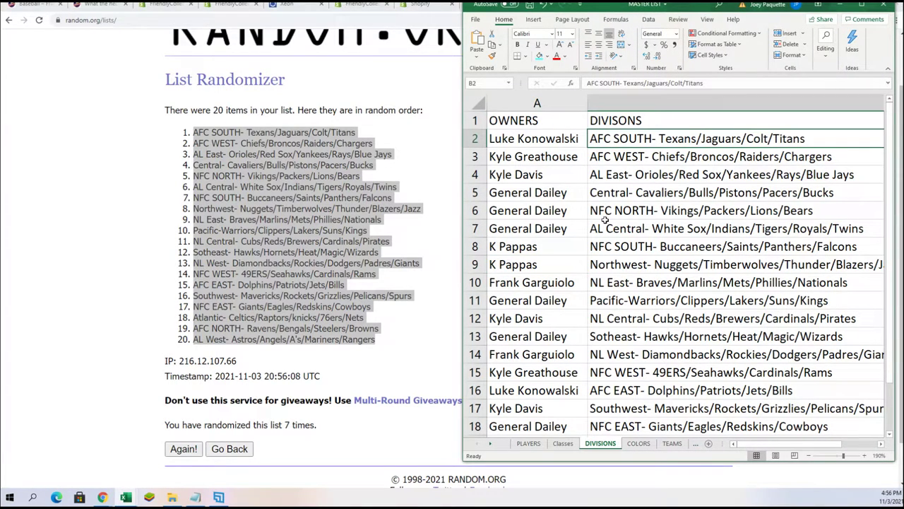
left_click(617, 156)
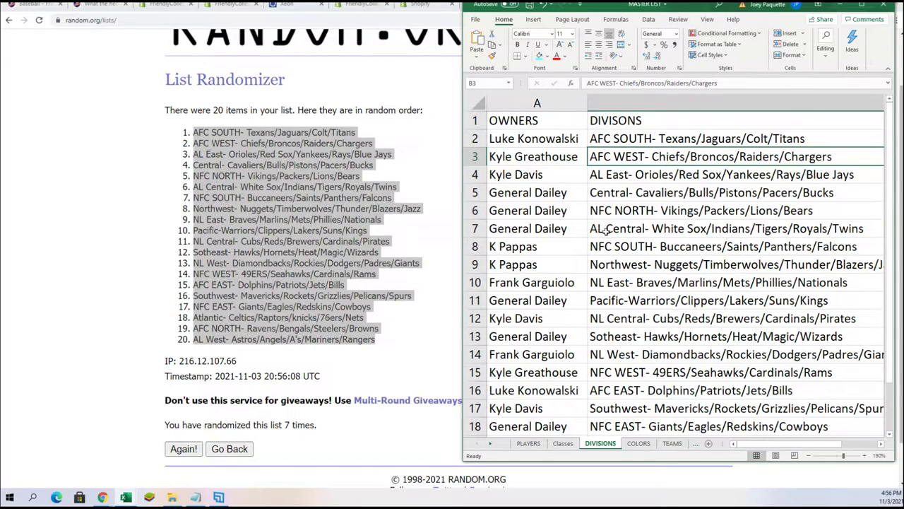
left_click(757, 198)
left_click(755, 211)
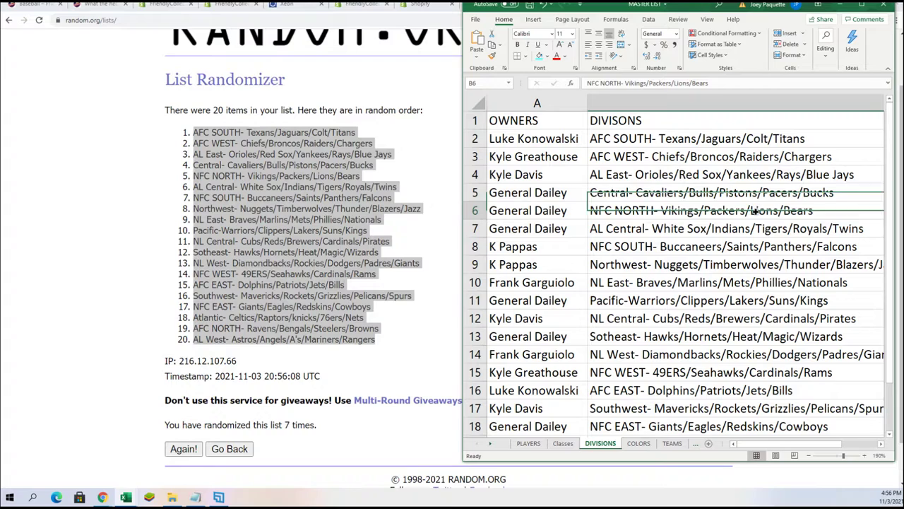
left_click(735, 231)
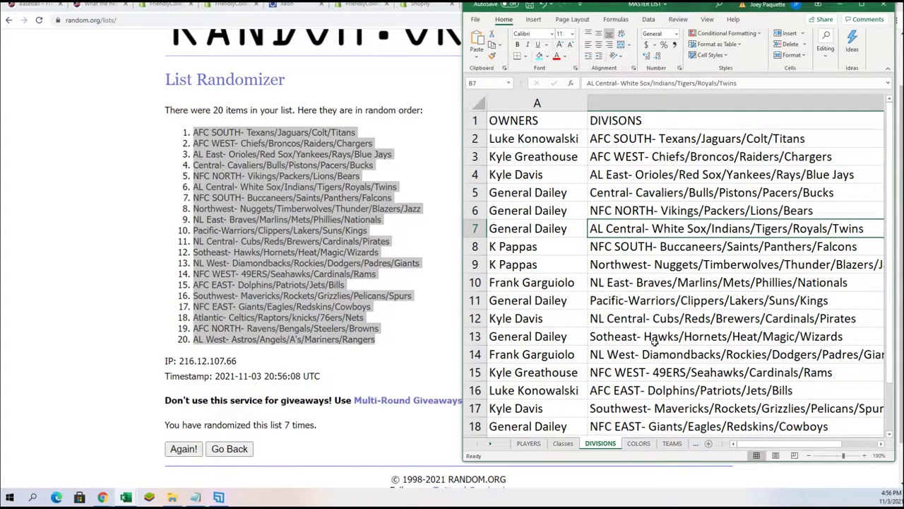
scroll(653, 342, "down", 1)
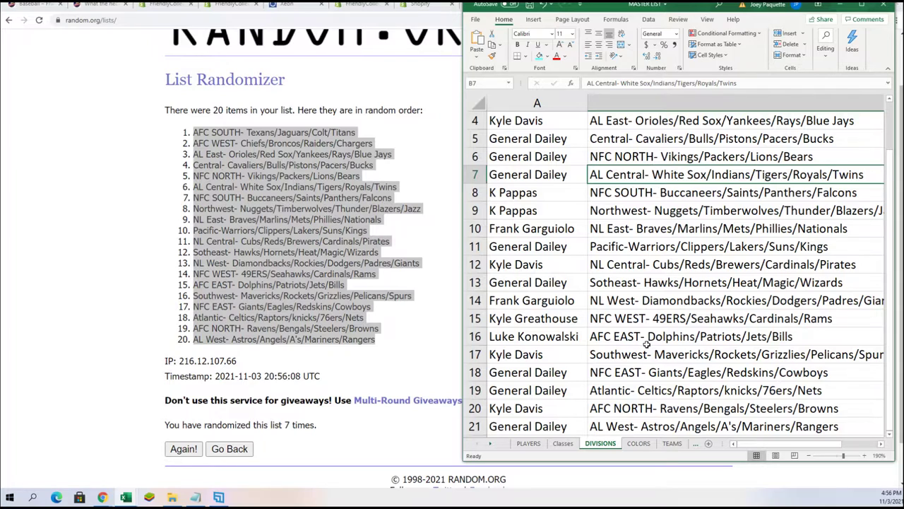
scroll(646, 344, "down", 1)
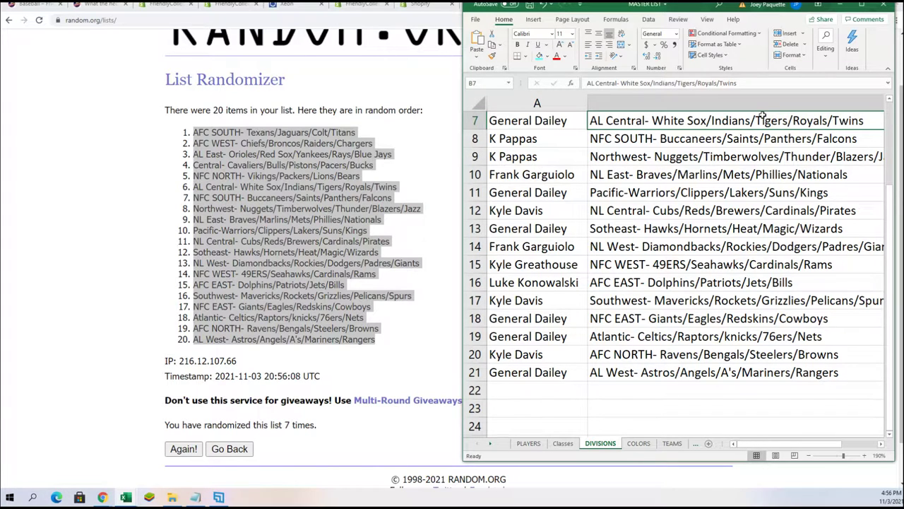
Step: Maximize Excel, scroll to the top and zoom out to 170%, then select A5
left_click(862, 6)
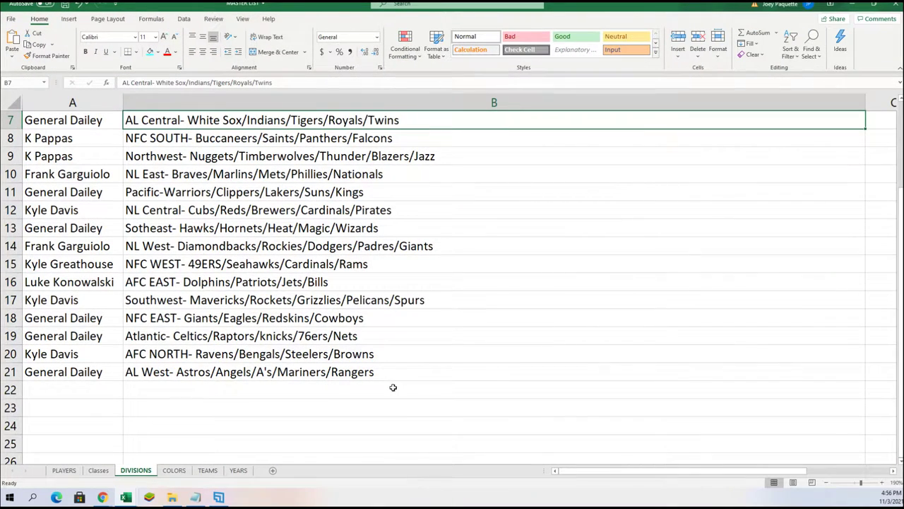
scroll(391, 387, "up", 1)
scroll(430, 386, "up", 1)
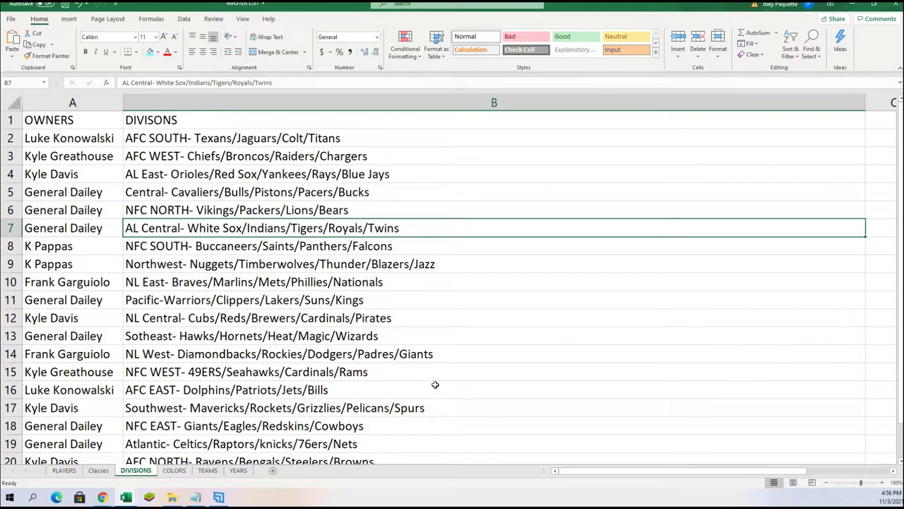
left_click(828, 483)
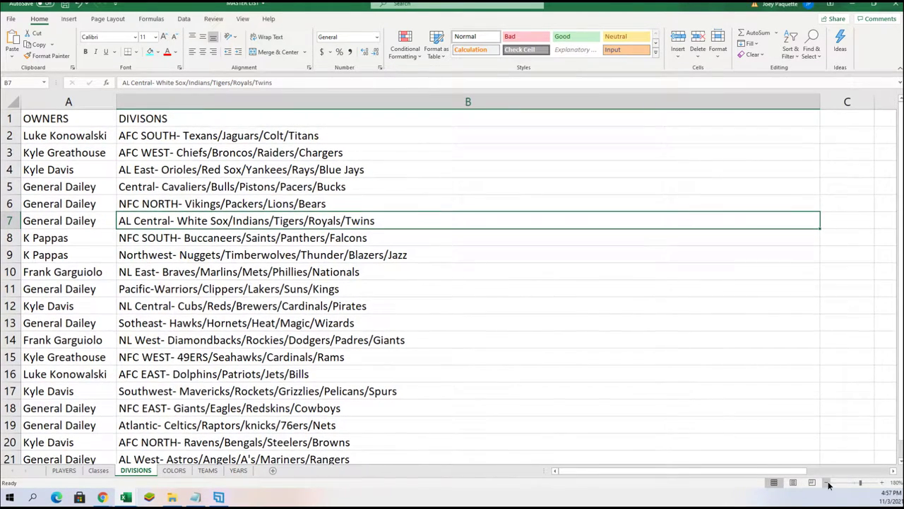
left_click(828, 483)
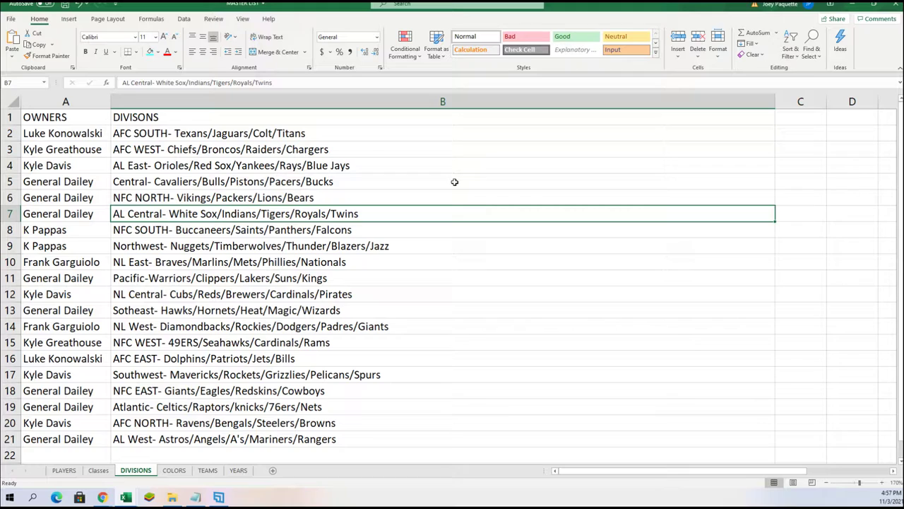
left_click(91, 181)
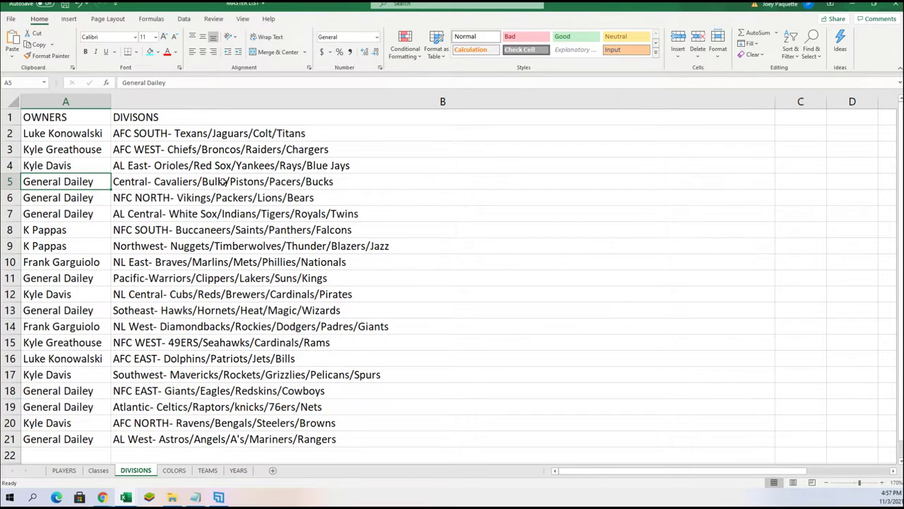